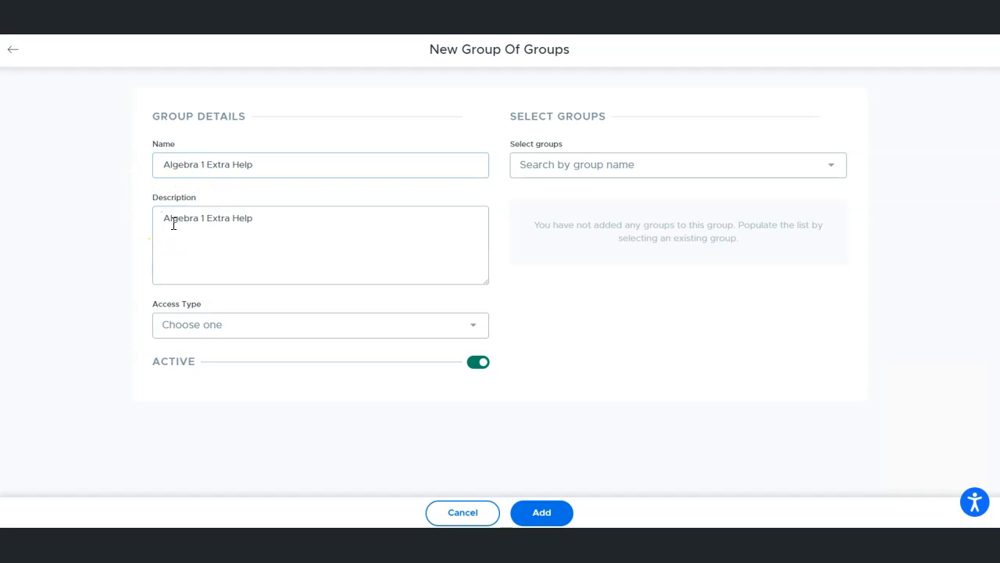
- Set the access type of the new Algebra 1 Extra Help group of groups to Shared
left_click(157, 245)
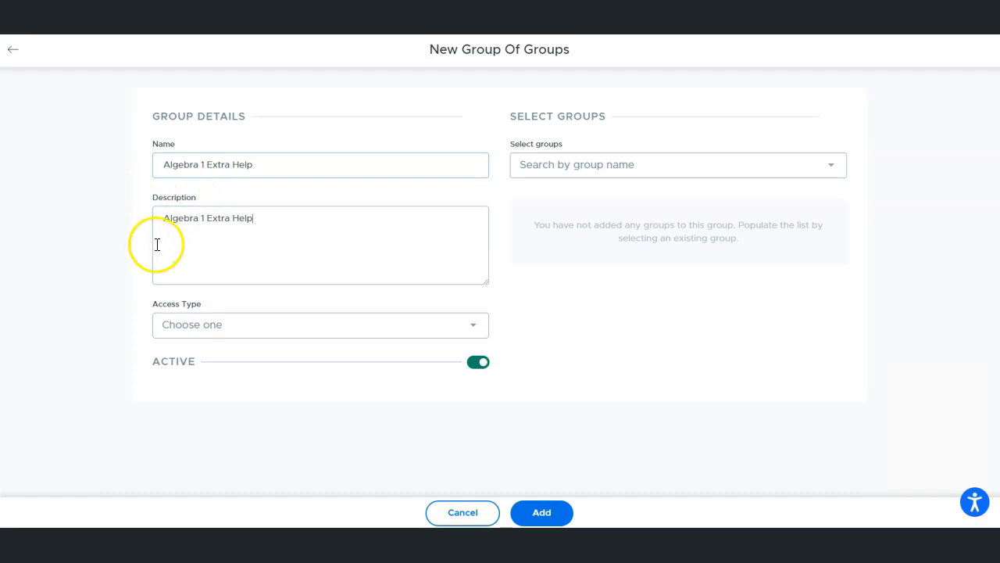
left_click(166, 327)
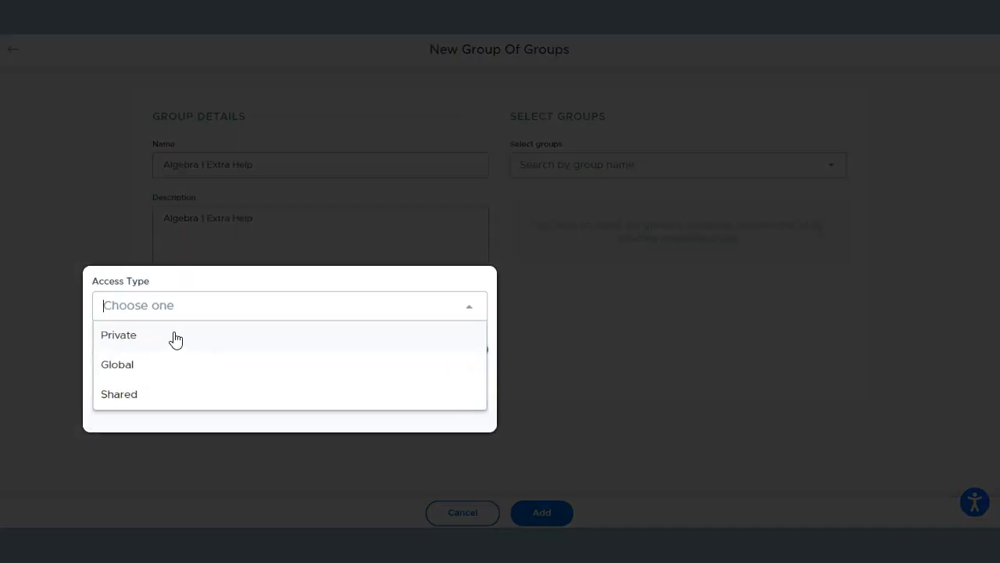
left_click(200, 350)
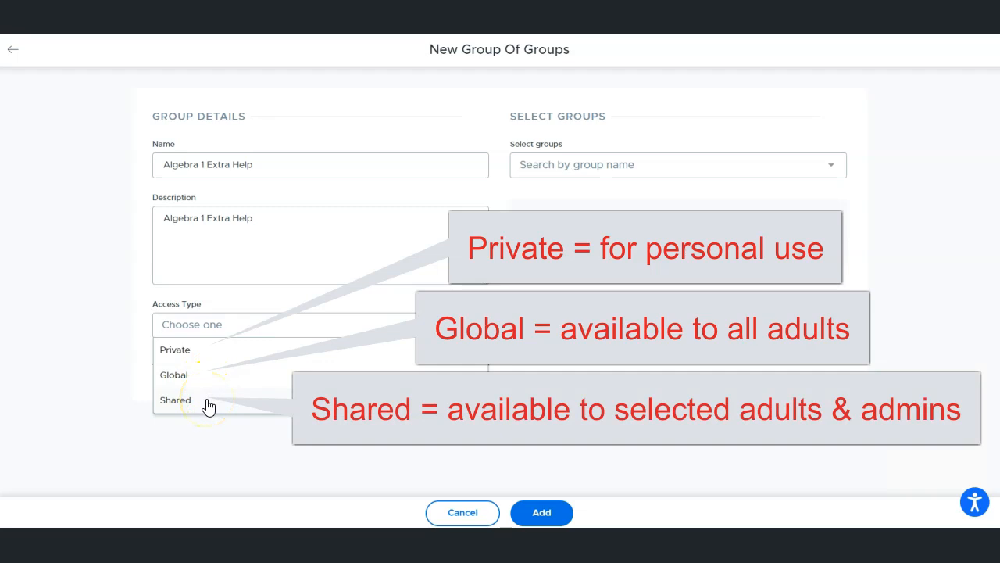
left_click(208, 403)
- Search for two teachers by last name and add both as adults with shared access to the active group
left_click(187, 399)
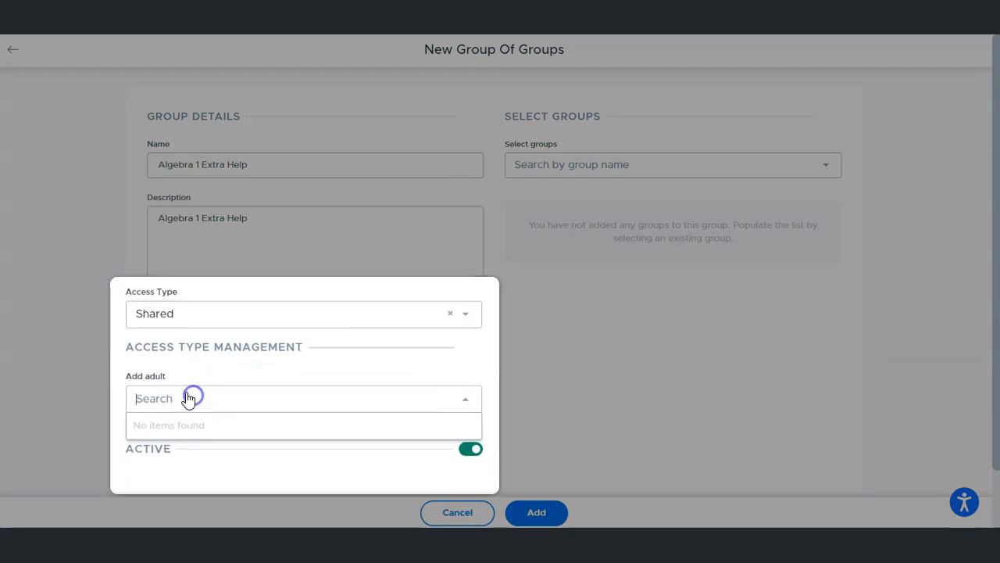
type("bacon")
key("Return")
type("sikes")
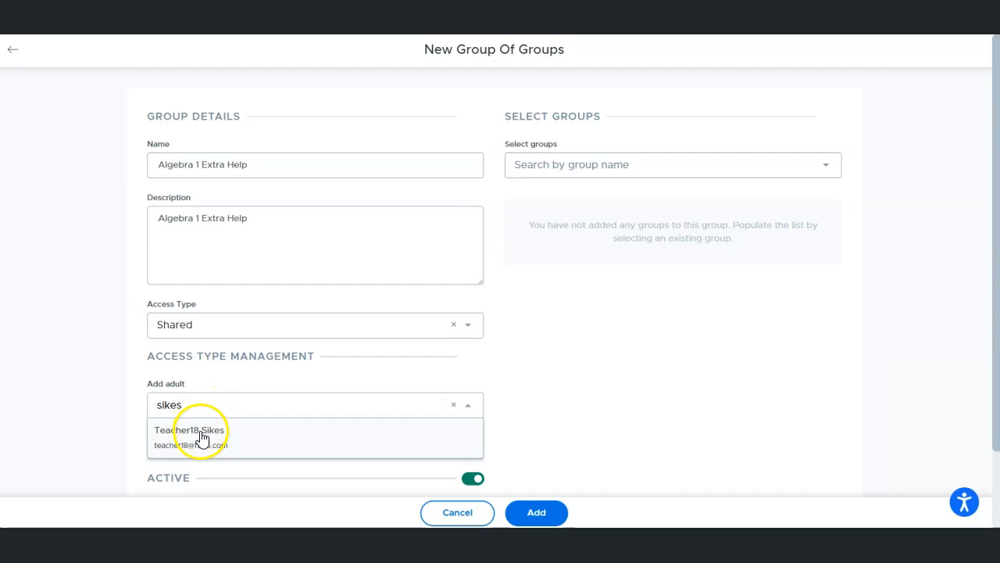
left_click(200, 430)
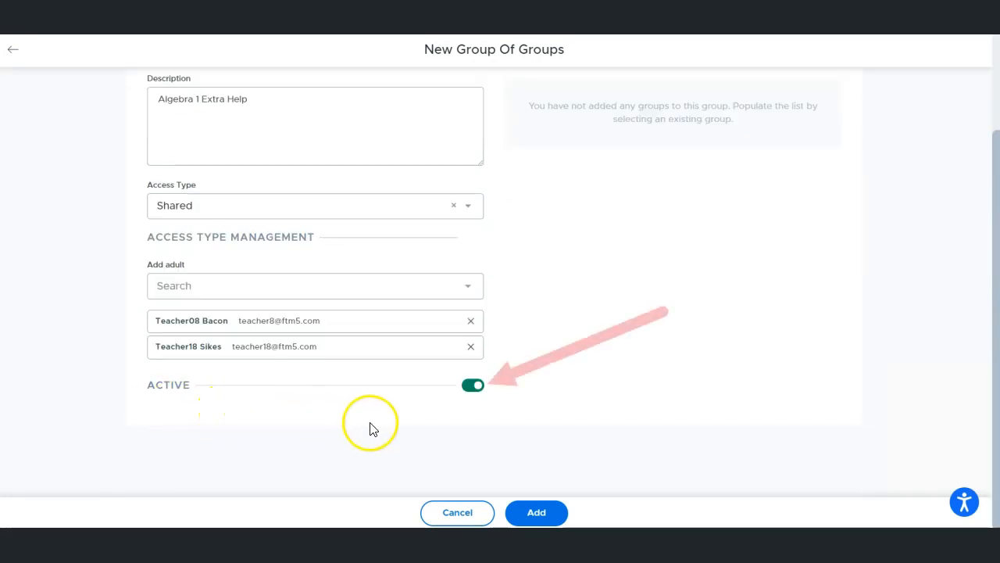
left_click(473, 386)
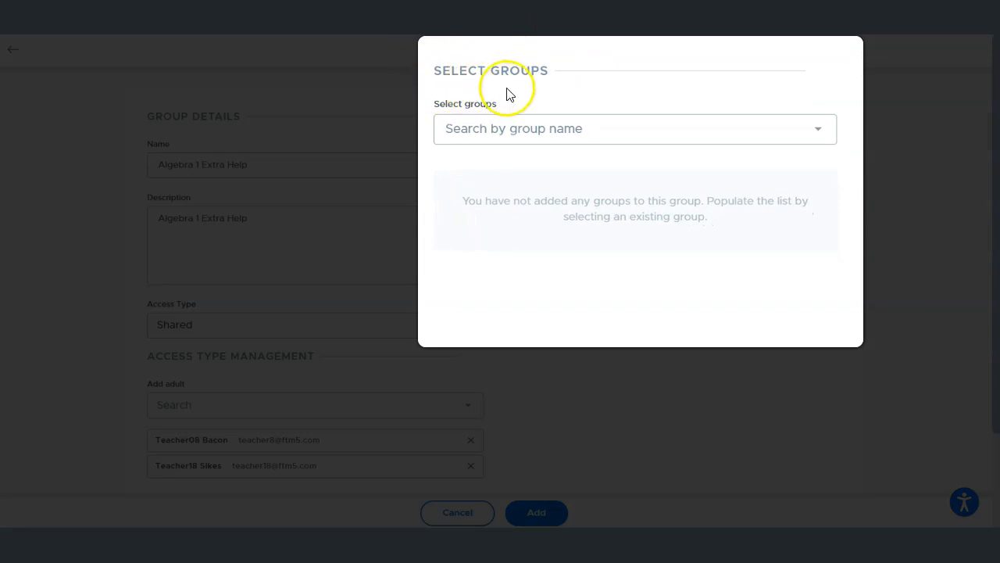
- Search the existing groups for "alg" and add both Algebra I groups to the group of groups
left_click(516, 131)
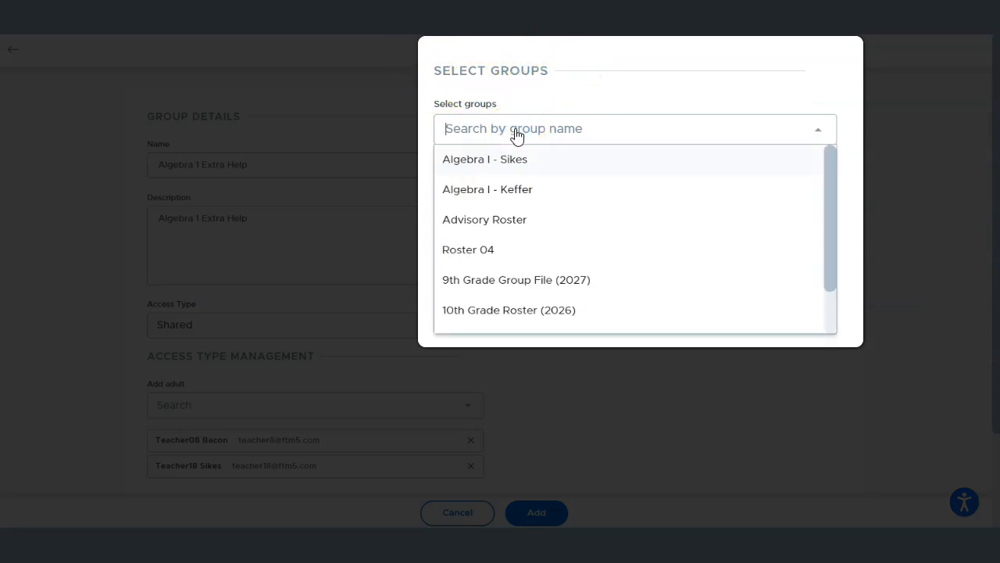
scroll(640, 268, "down", 2)
scroll(645, 268, "up", 2)
type("alg")
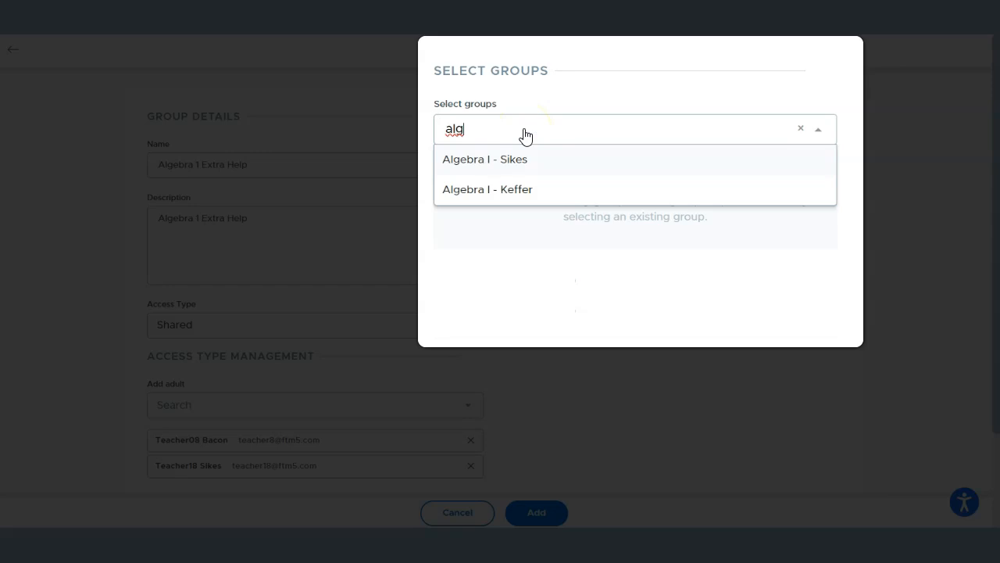
left_click(515, 160)
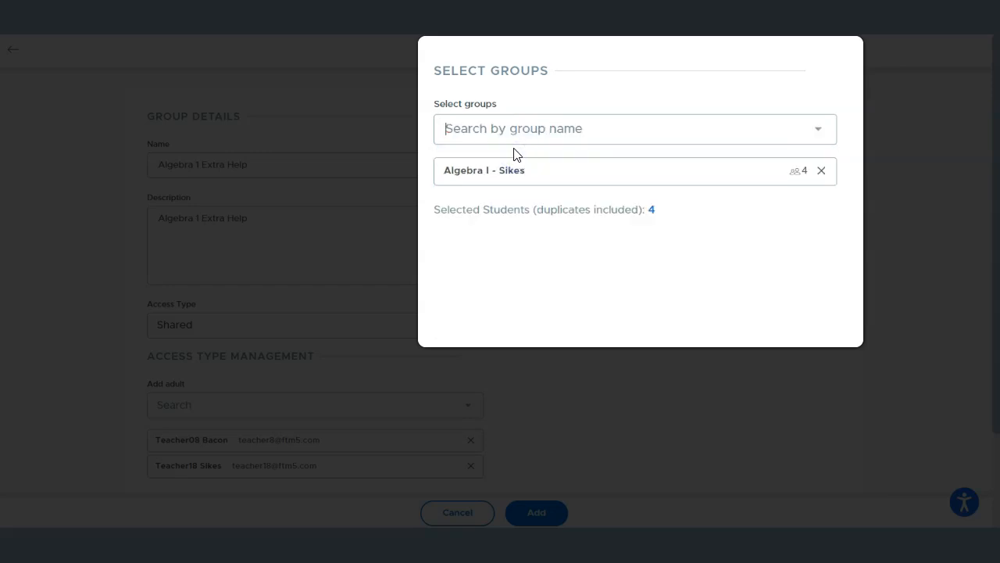
type("alg")
left_click(500, 196)
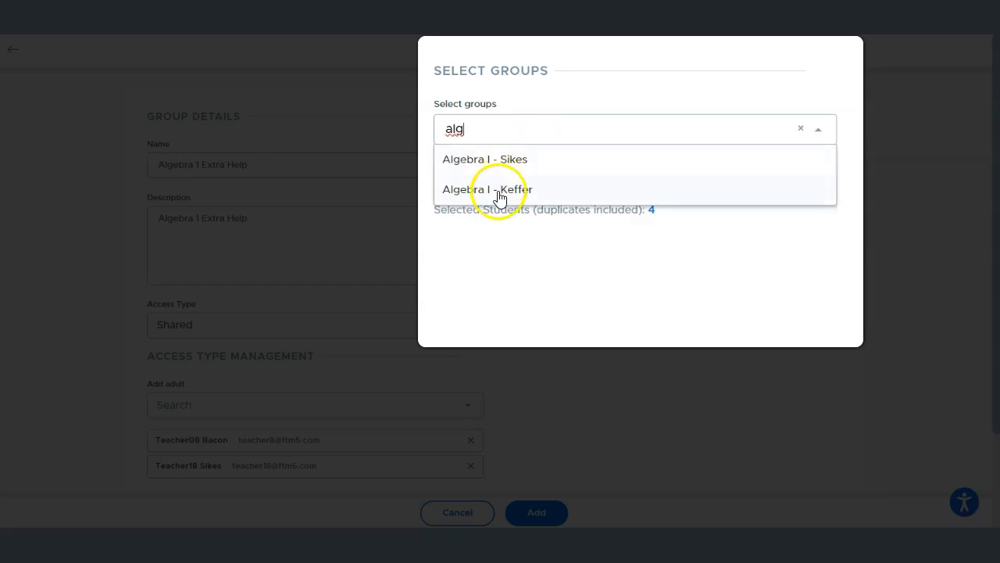
left_click(500, 196)
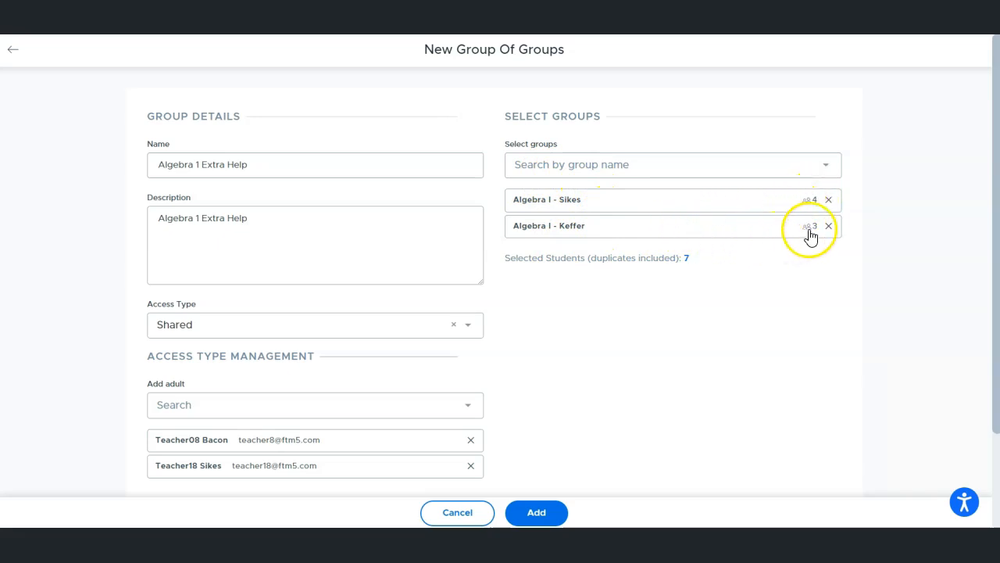
- Preview the student lists of both selected Algebra I groups and add the new group of groups
left_click(759, 202)
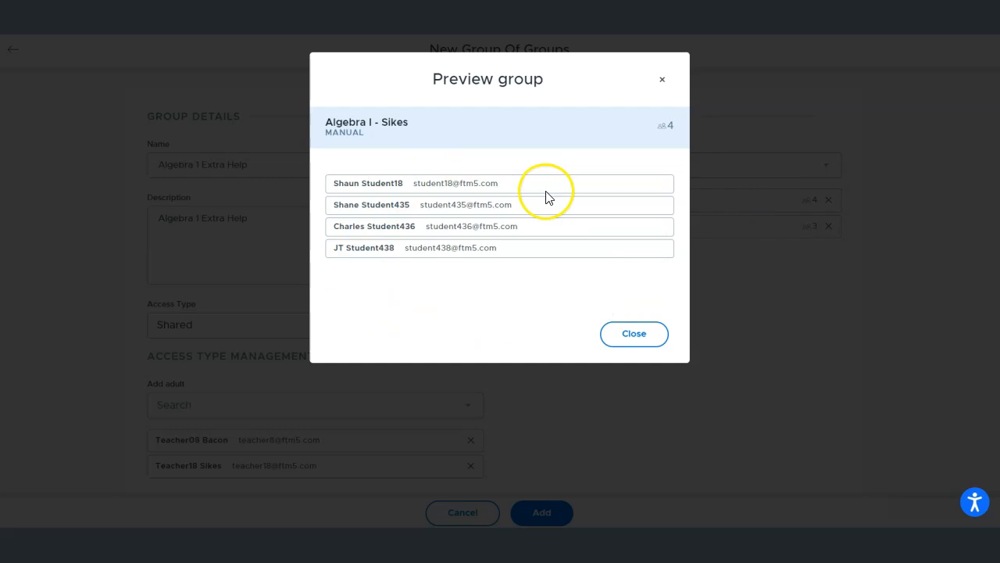
left_click(622, 336)
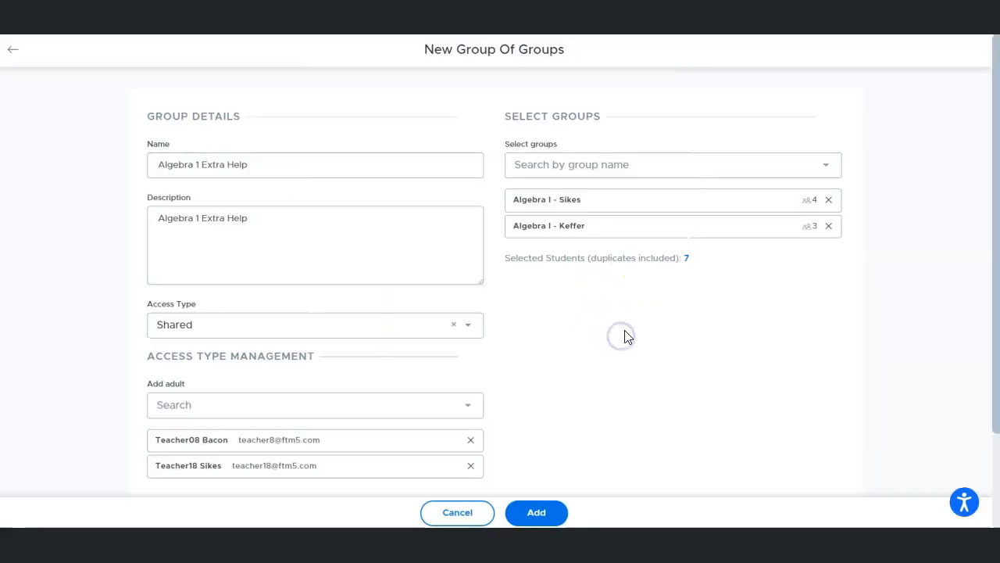
left_click(754, 227)
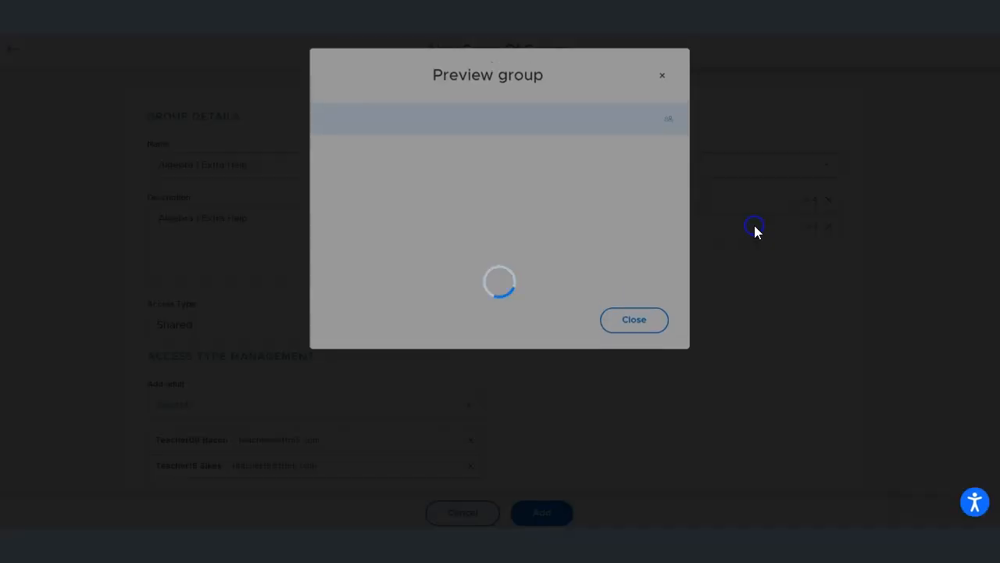
left_click(638, 339)
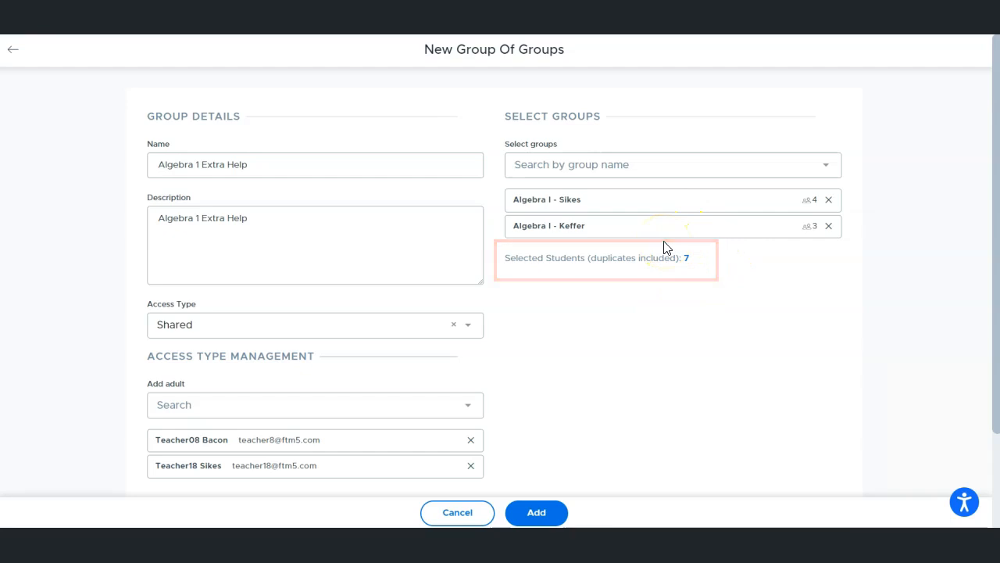
left_click(541, 512)
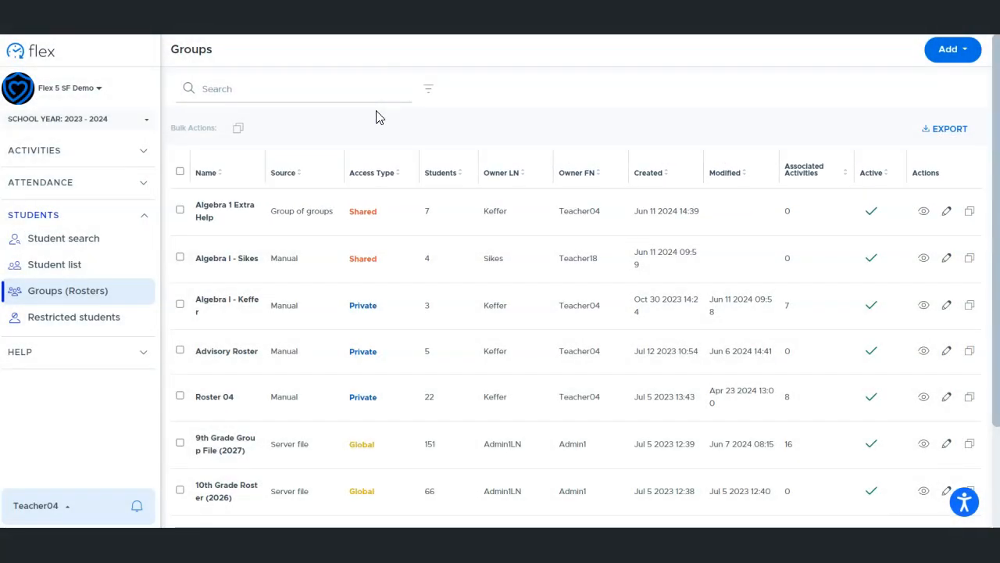
- Show the filters of the Groups list, look through the Access Type and Status options, and hide the filters again
left_click(268, 123)
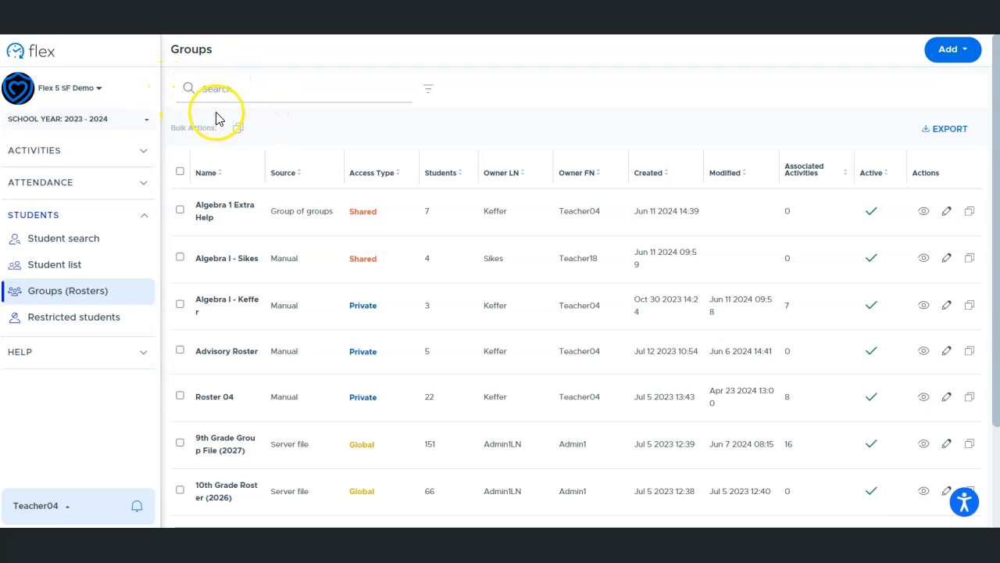
left_click(429, 91)
left_click(324, 144)
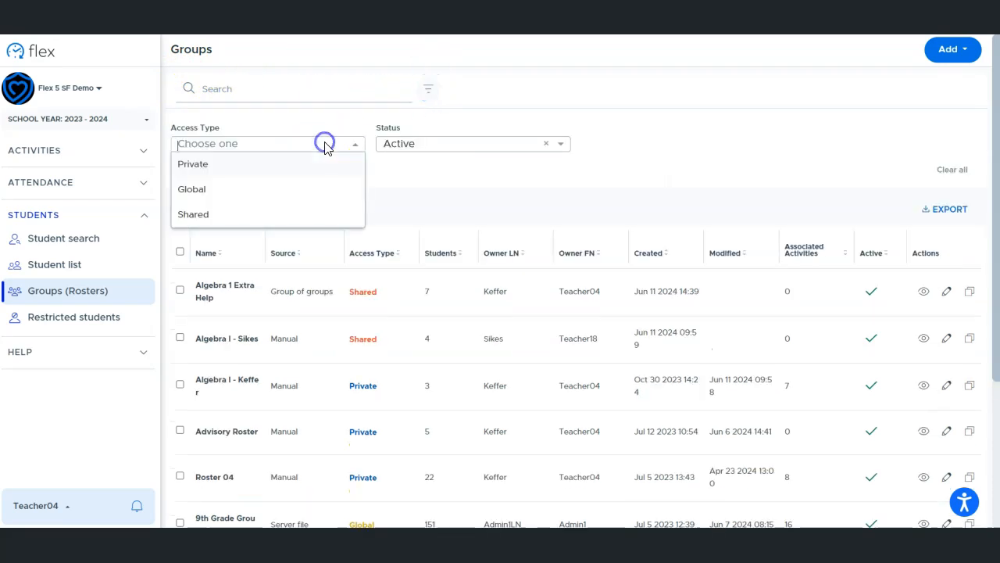
left_click(426, 147)
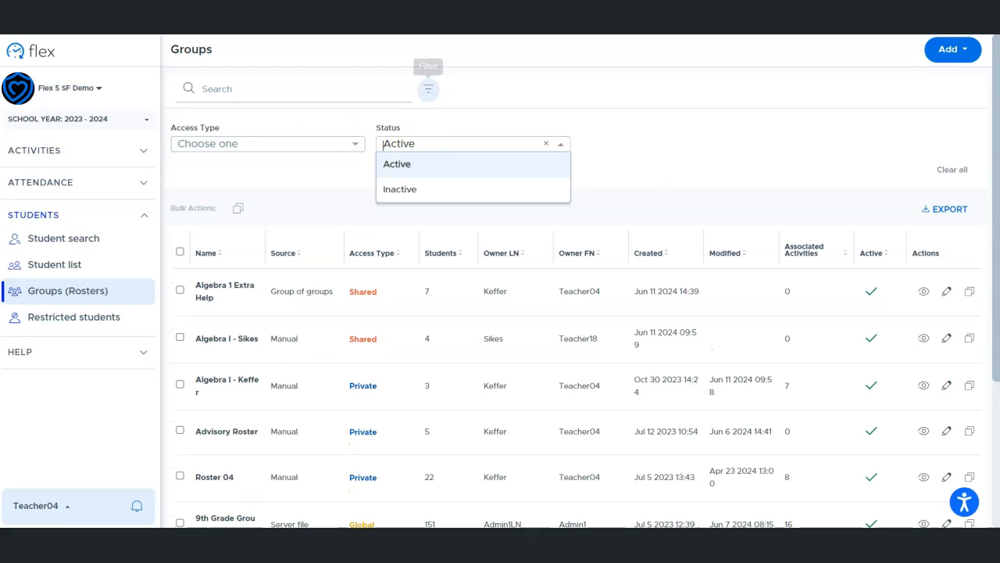
left_click(428, 90)
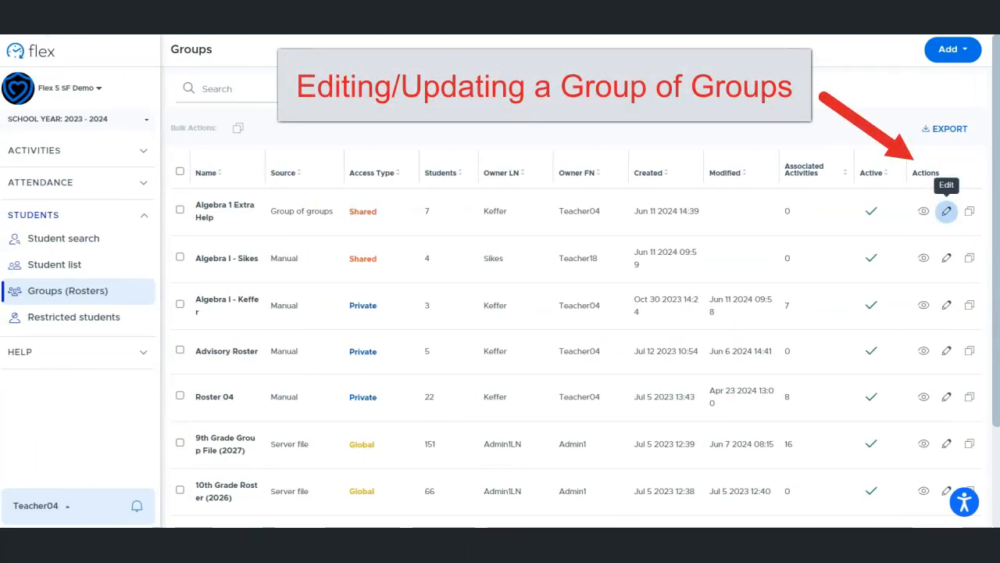
- Open the Algebra 1 Extra Help group for editing and try to add another group by searching for "ad"
left_click(946, 211)
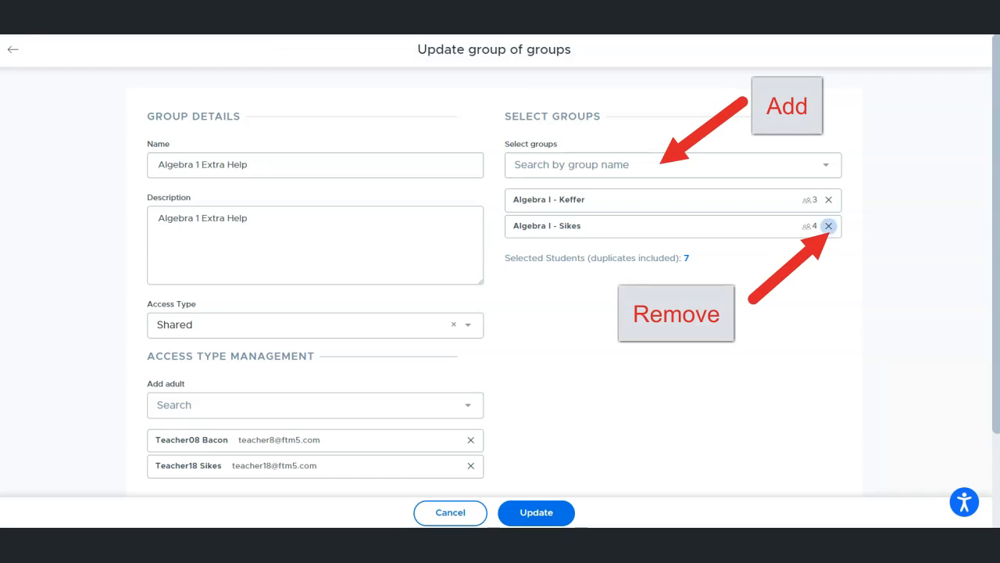
left_click(711, 167)
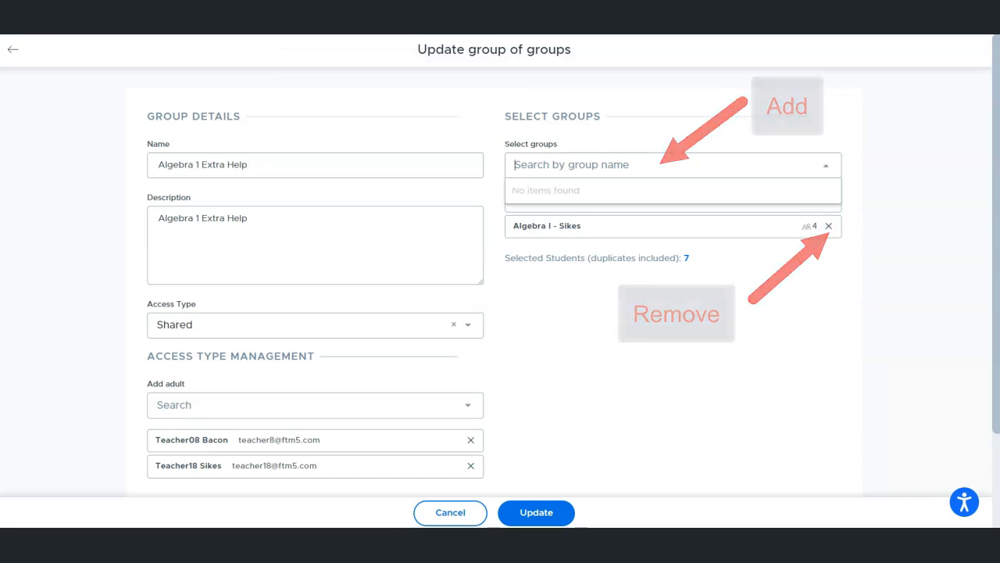
type("ad")
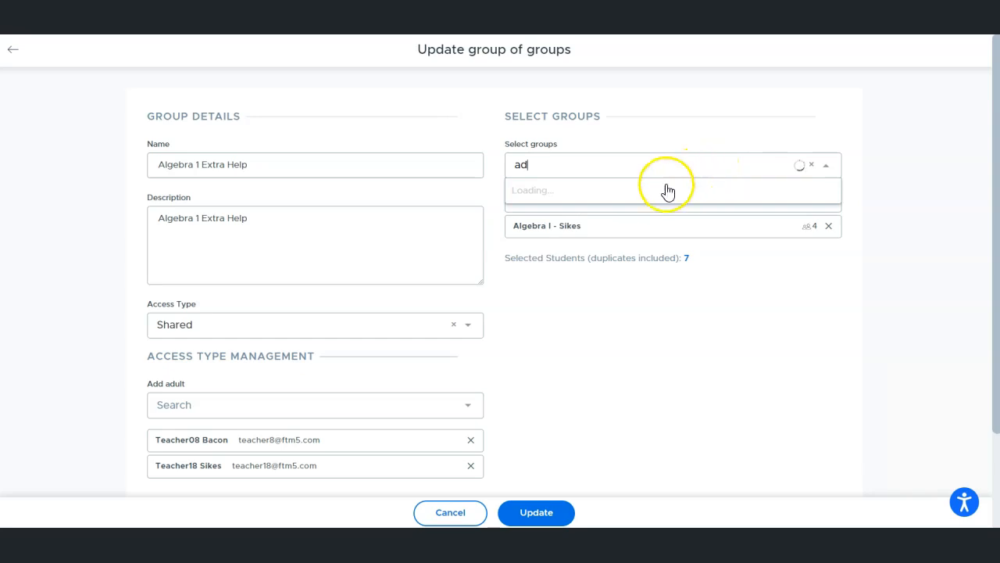
left_click(541, 196)
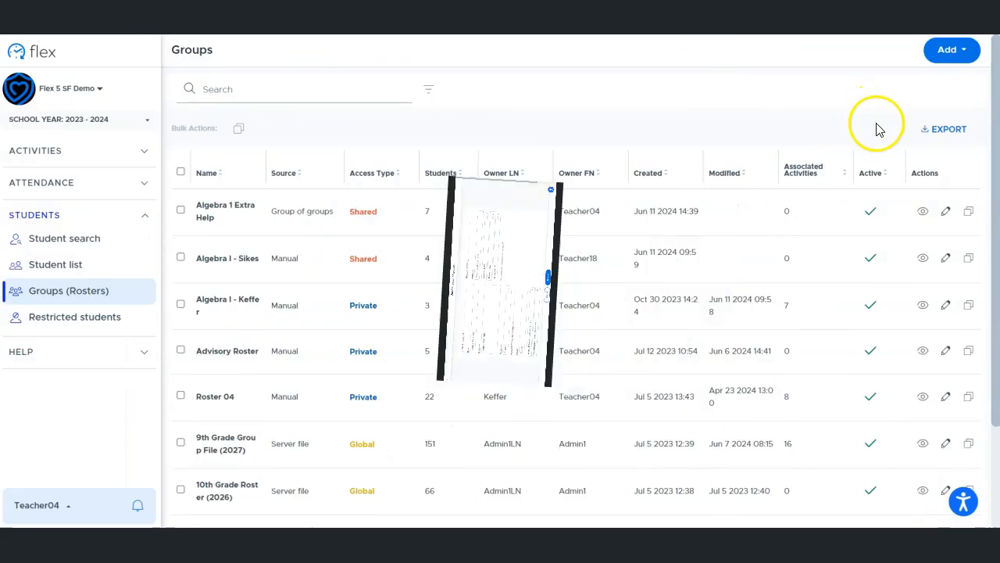
- Preview the Algebra 1 Extra Help group and view the groups it contains
left_click(926, 211)
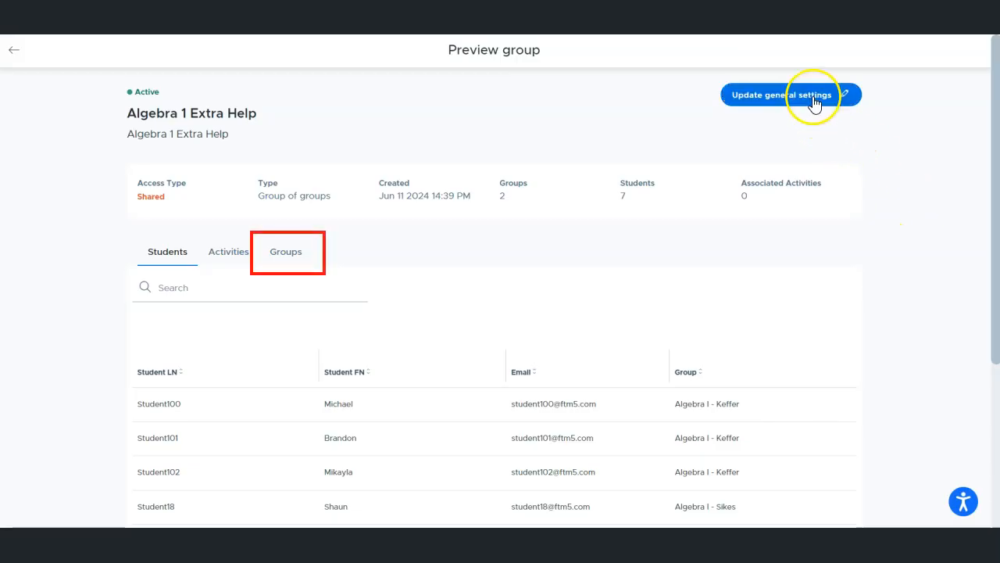
left_click(279, 252)
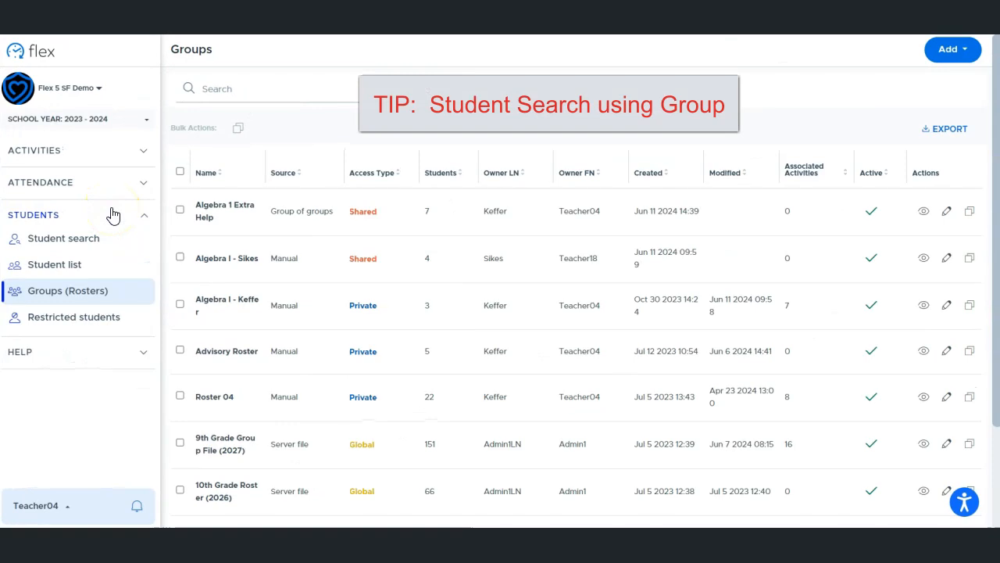
- Open the student search overview, search by groups for "alg", and select the Algebra 1 Extra Help group
left_click(81, 244)
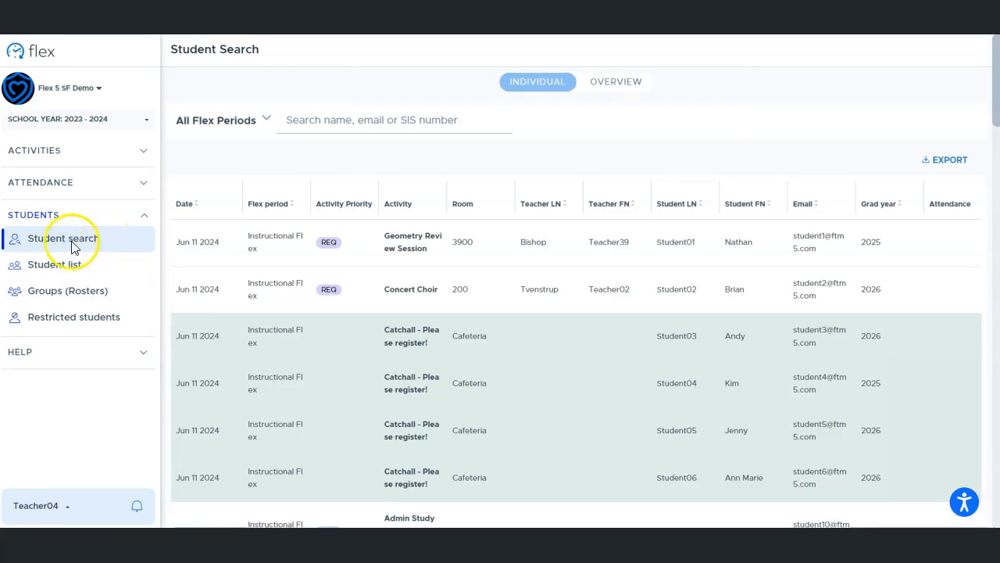
left_click(598, 86)
left_click(344, 119)
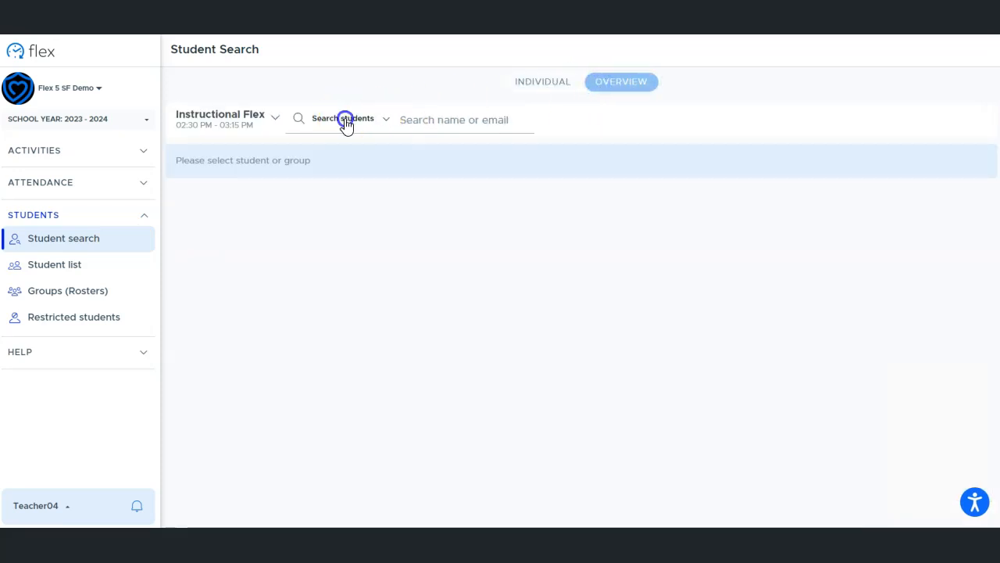
left_click(346, 171)
left_click(424, 122)
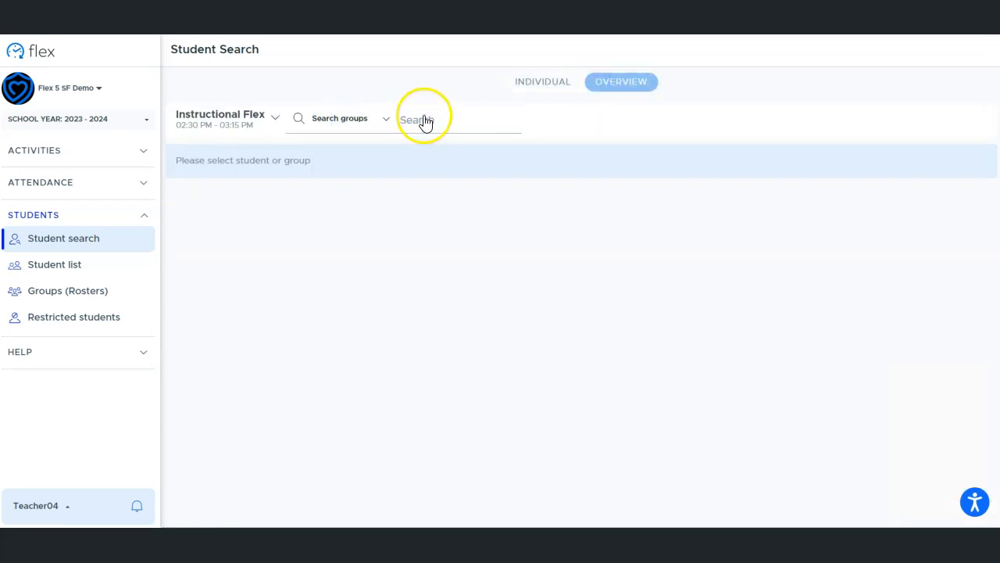
type("alg")
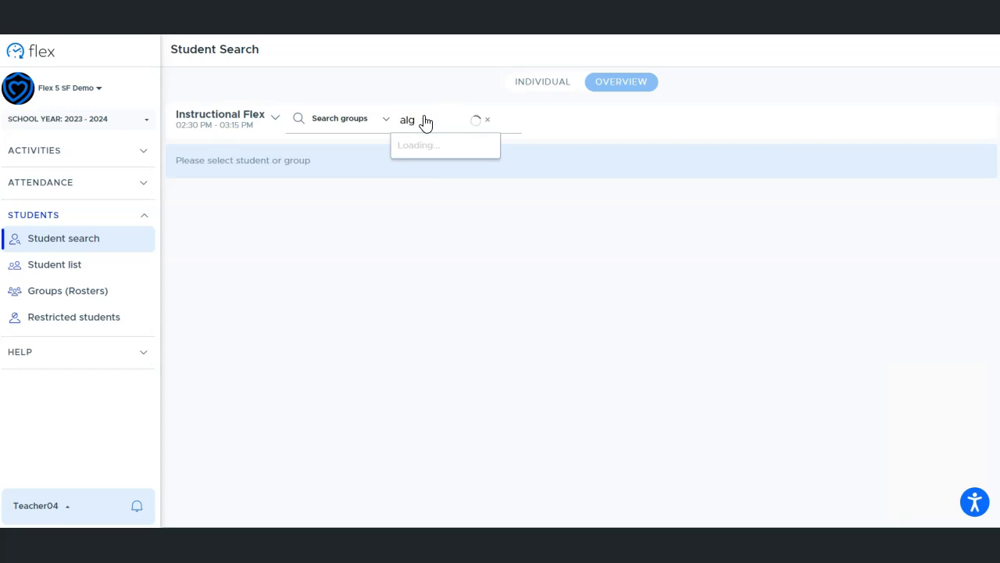
left_click(442, 148)
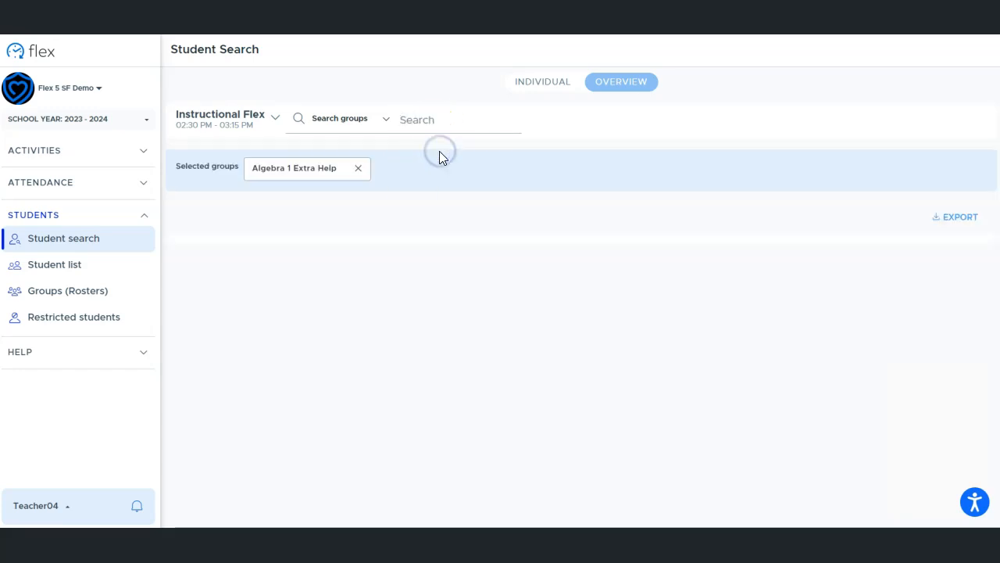